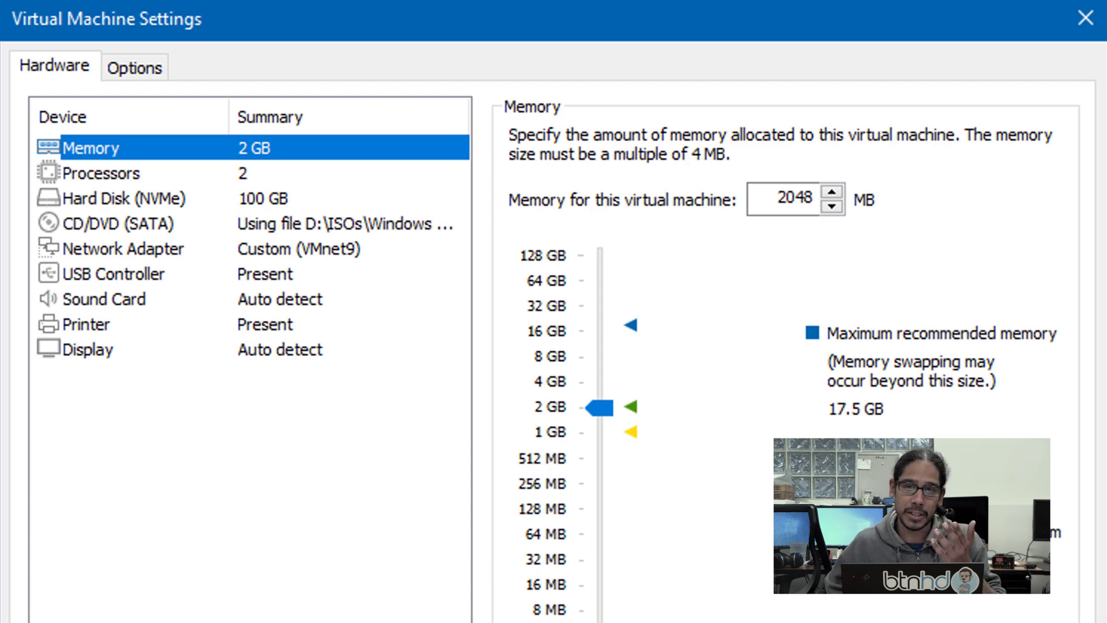
- Raise the memory for this virtual machine to 4096 MB
key("Up")
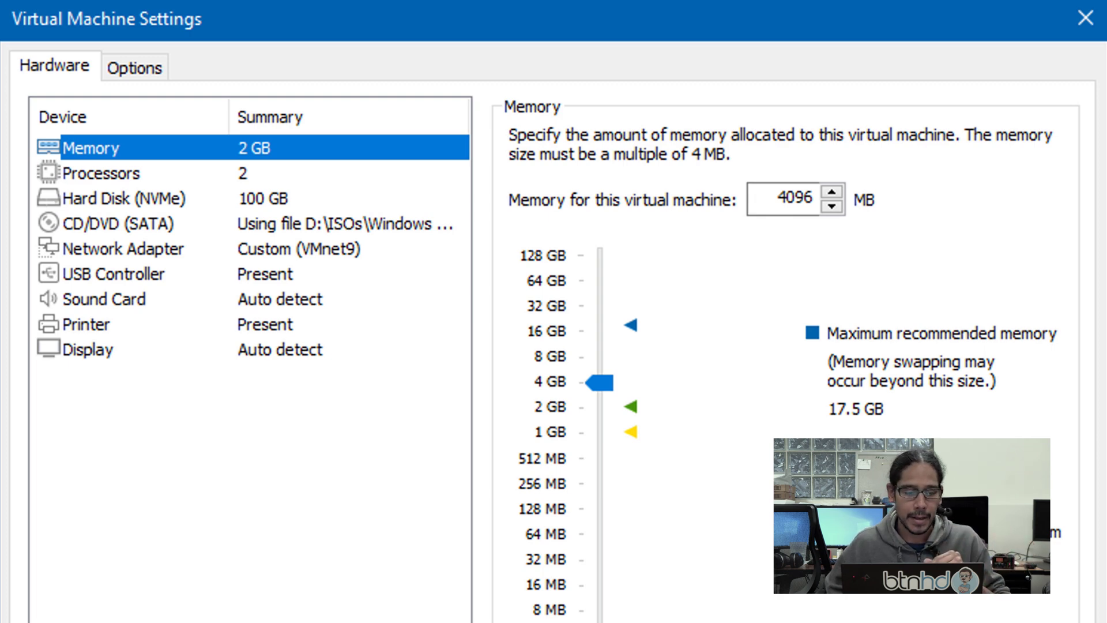
- Go to the Options settings and select Access Control to view encryption status
key("ctrl+Tab")
key("End")
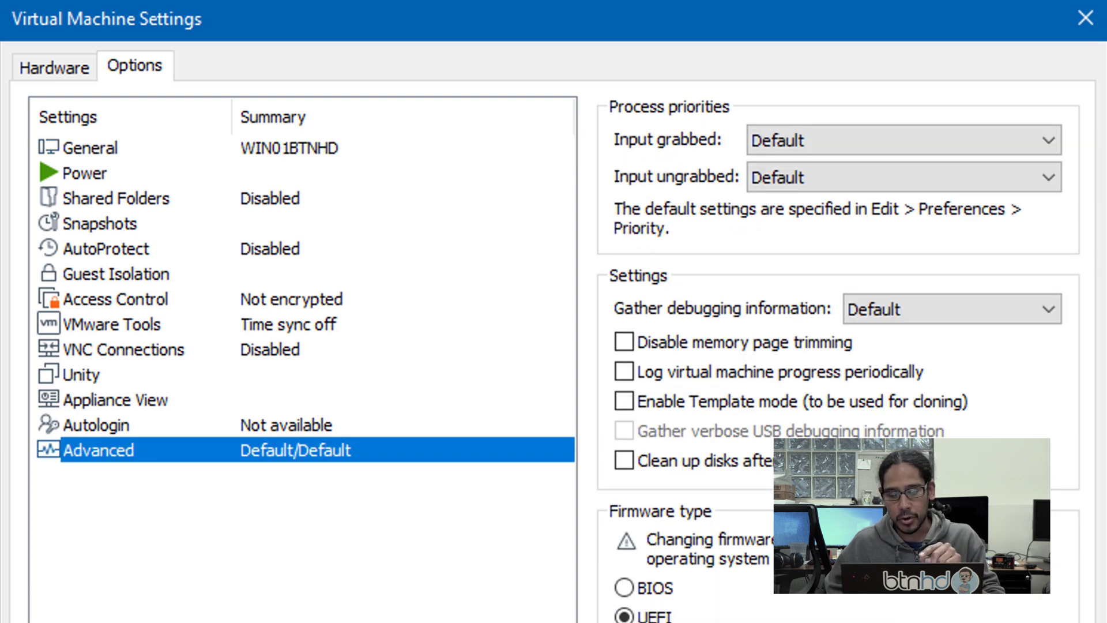
key("Tab")
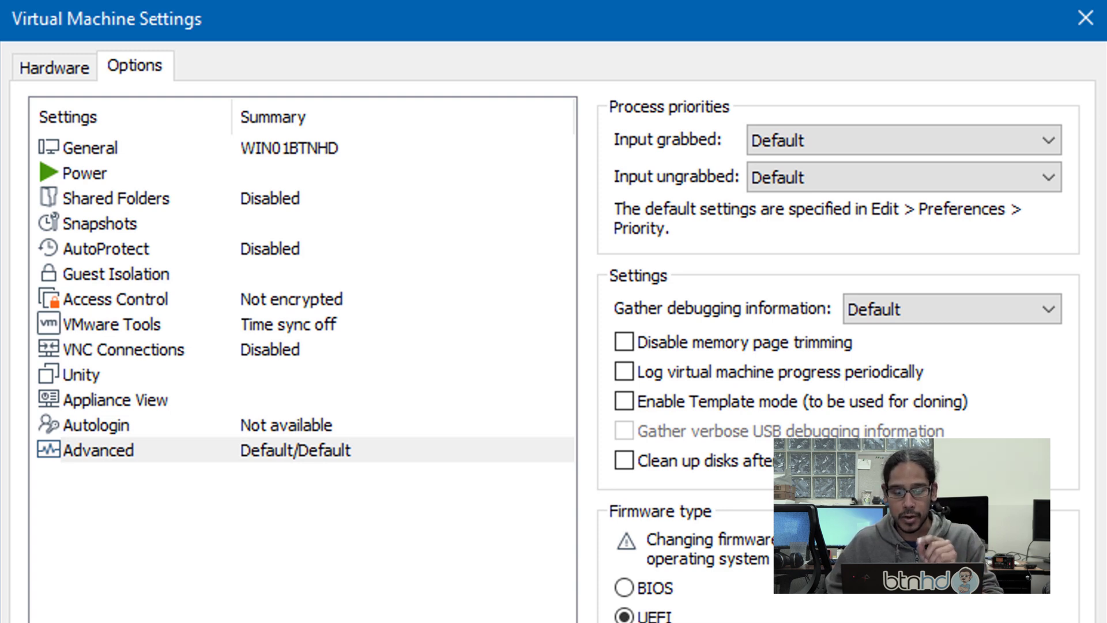
- Encrypt the virtual machine with a password entered and confirmed
key("Up")
key("Up")
key("Up")
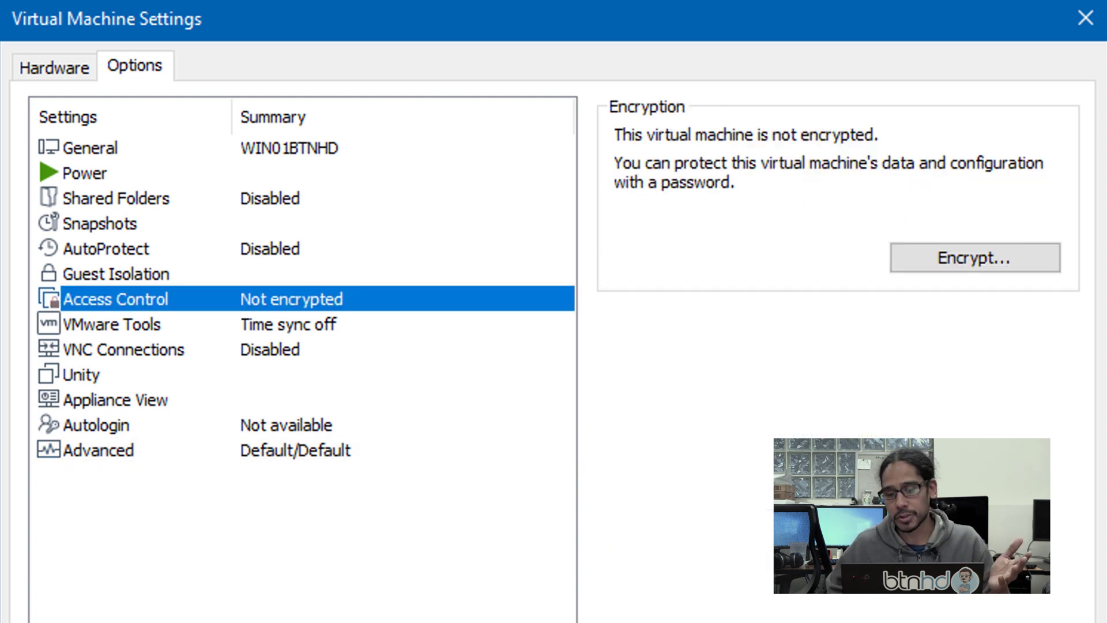
key("Tab")
key("Return")
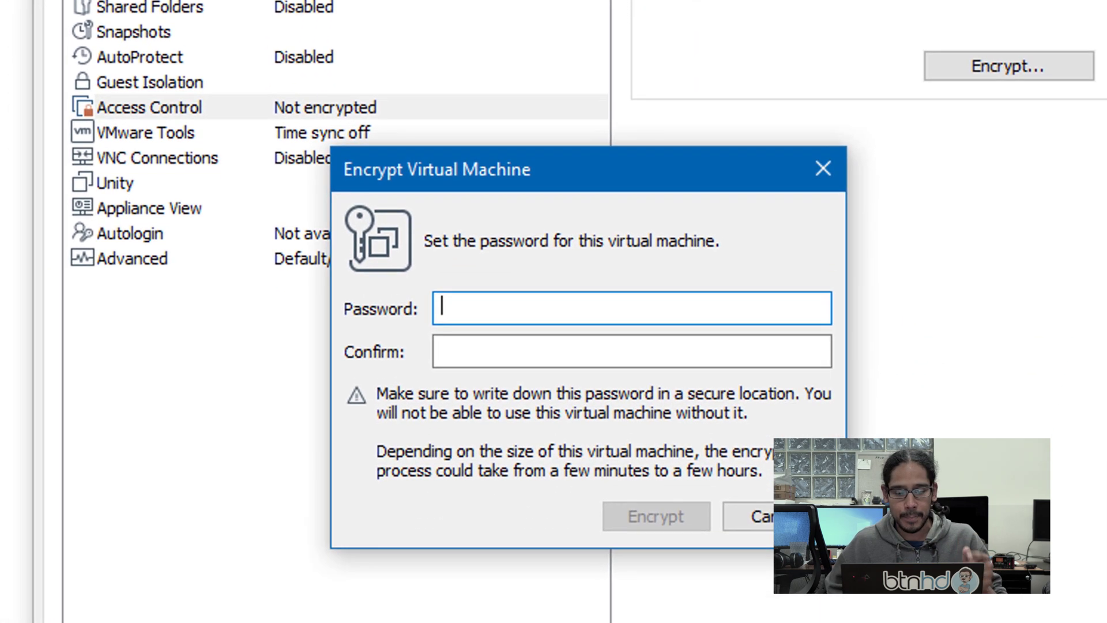
type("********")
key("Tab")
type("********")
key("Return")
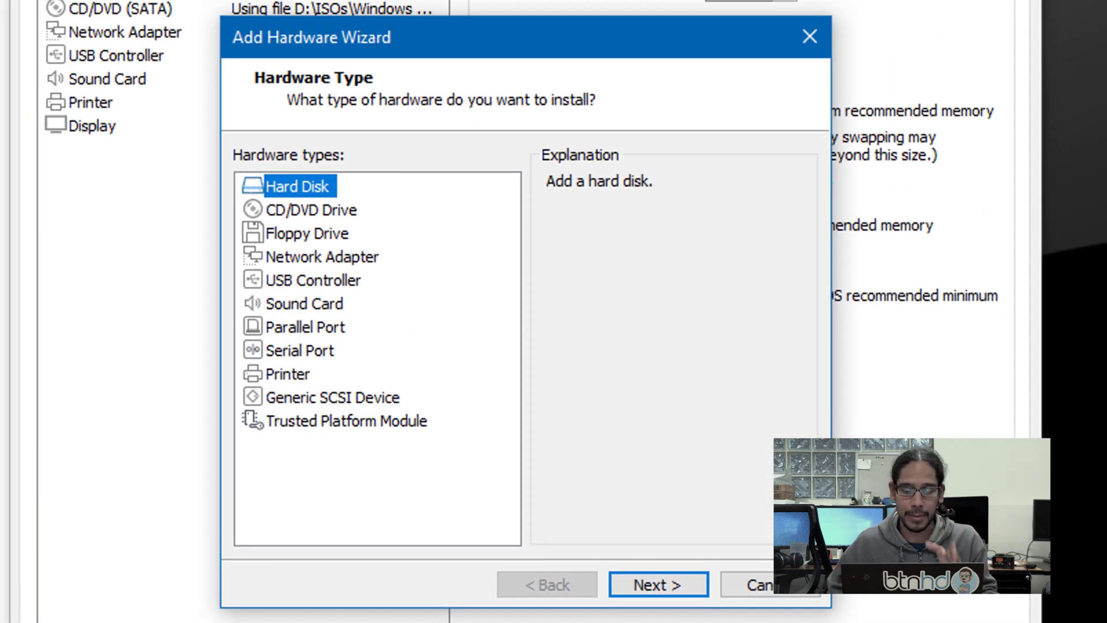
- Add a Trusted Platform Module through the Add Hardware Wizard
key("End")
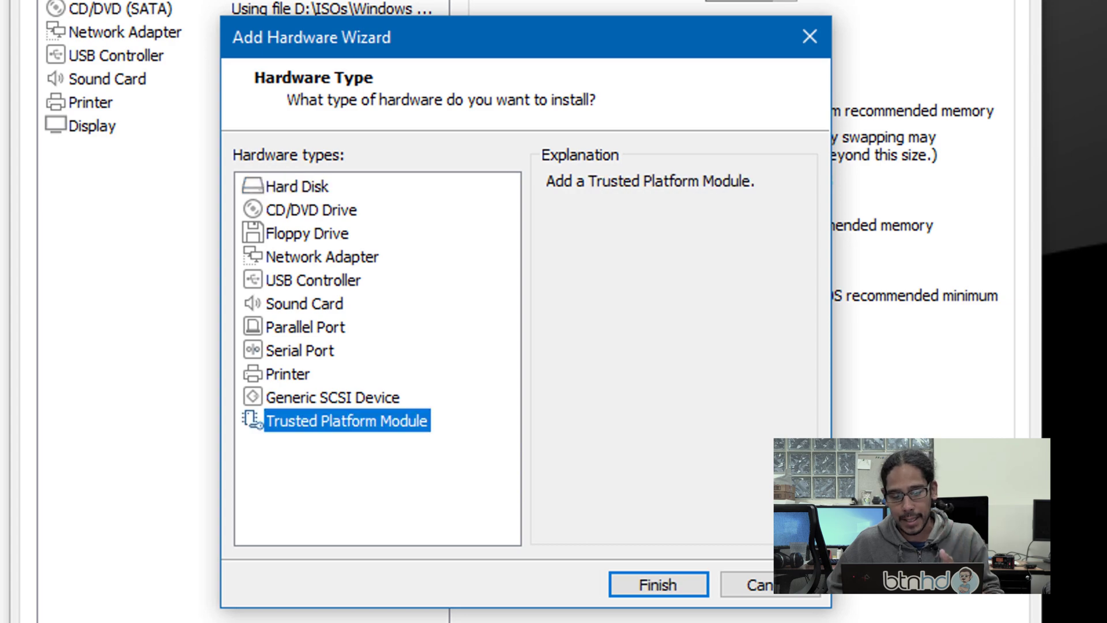
key("Return")
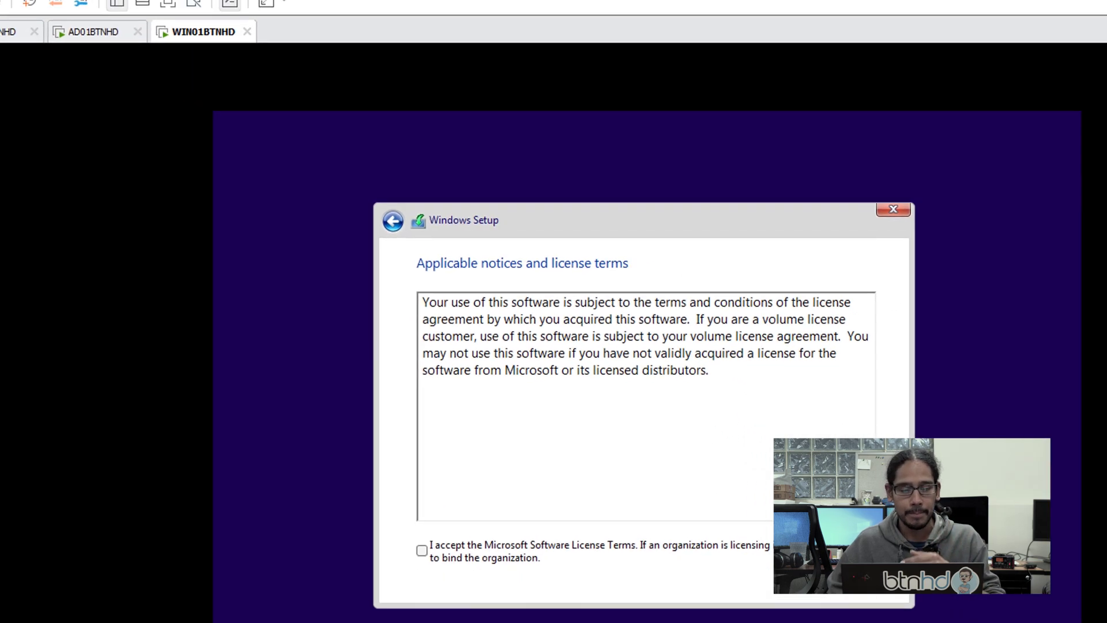